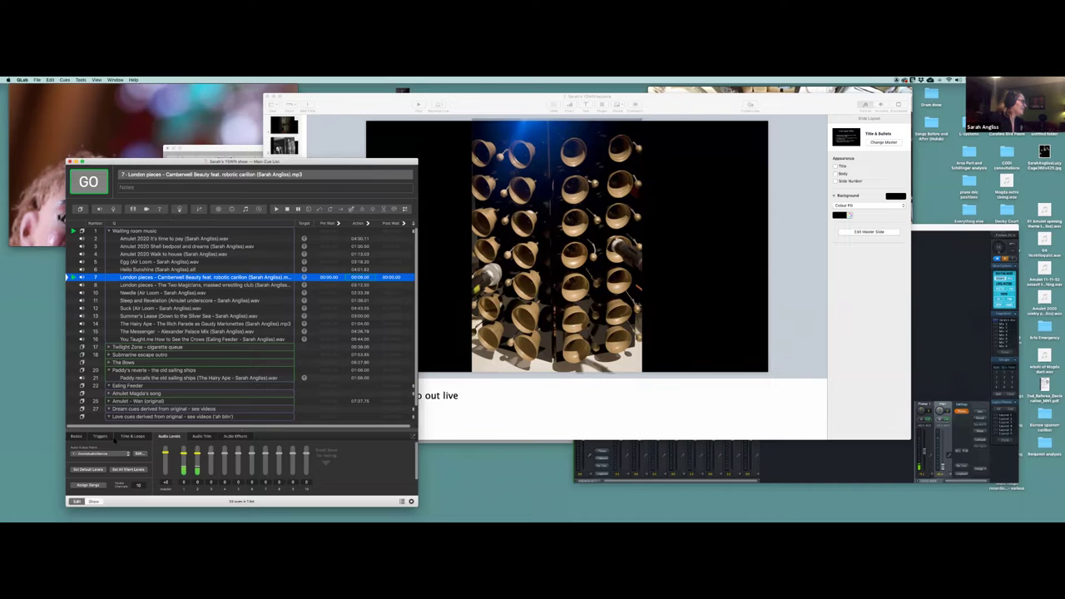
Step: Check the time and loop settings and audio levels of cue 7, Camberwell Beauty, keep it selected, and raise the system volume
key("super+5")
key("super+3")
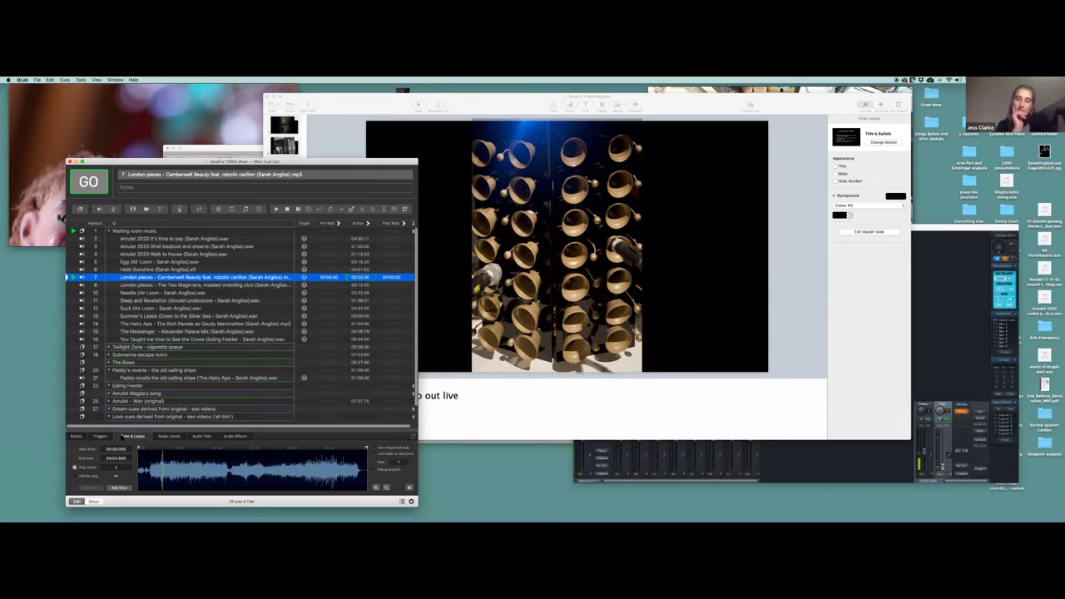
left_click(168, 436)
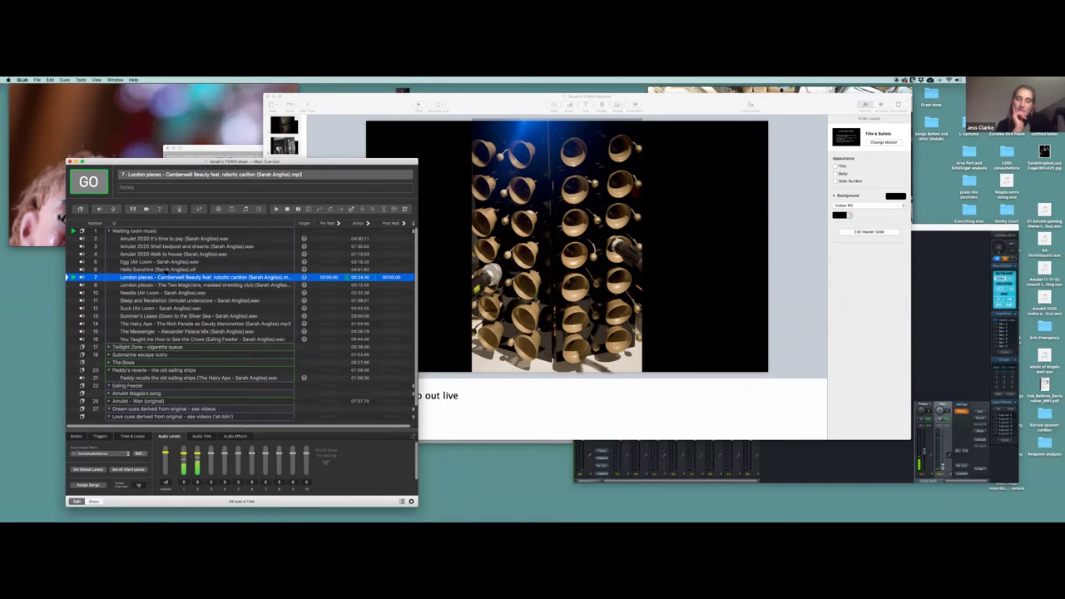
left_click(167, 269)
left_click(165, 285)
left_click(164, 277)
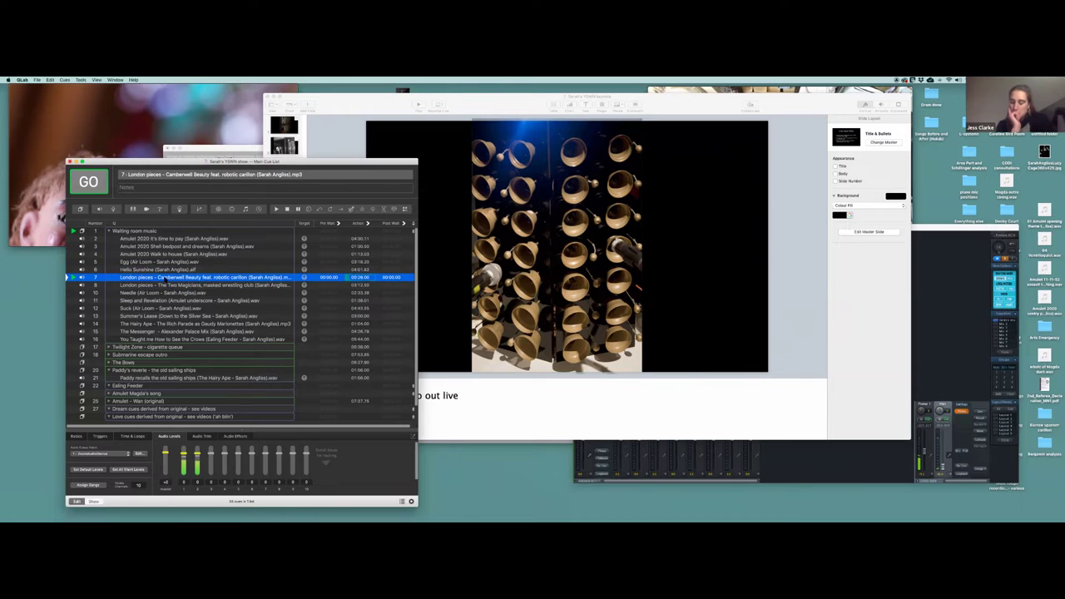
key("XF86AudioRaiseVolume")
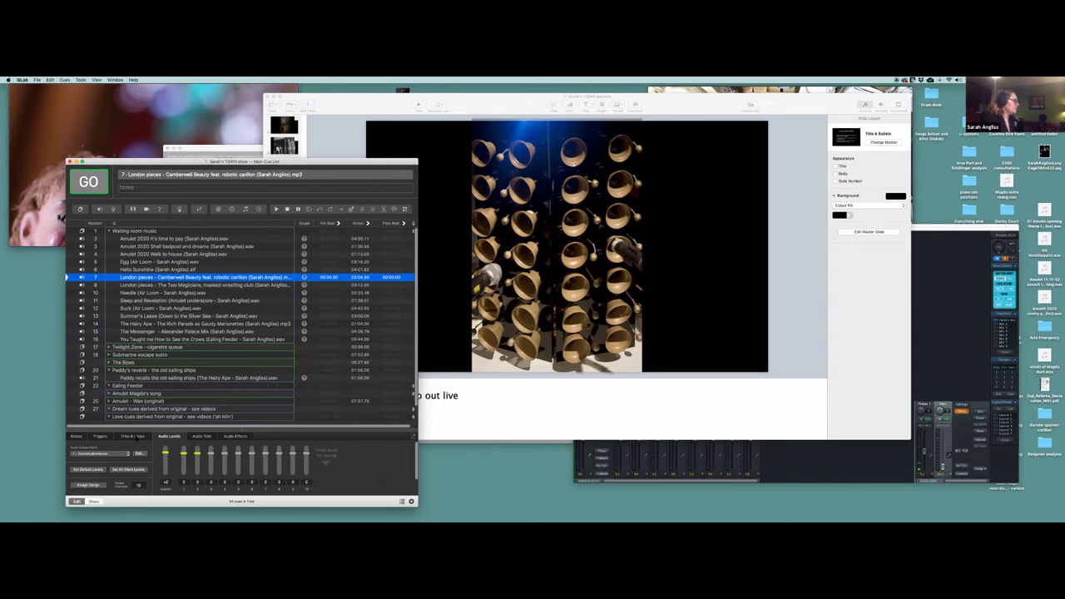
Step: Play cue 7, Camberwell Beauty, from a point about two-thirds through its waveform, and stop playback
left_click(131, 436)
left_click(308, 473)
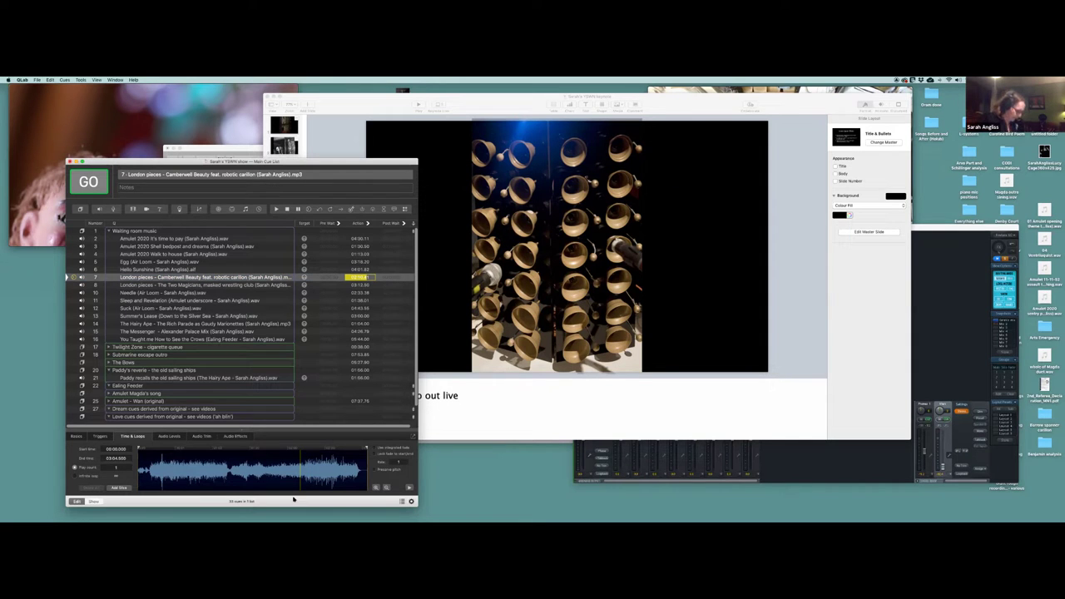
key("space")
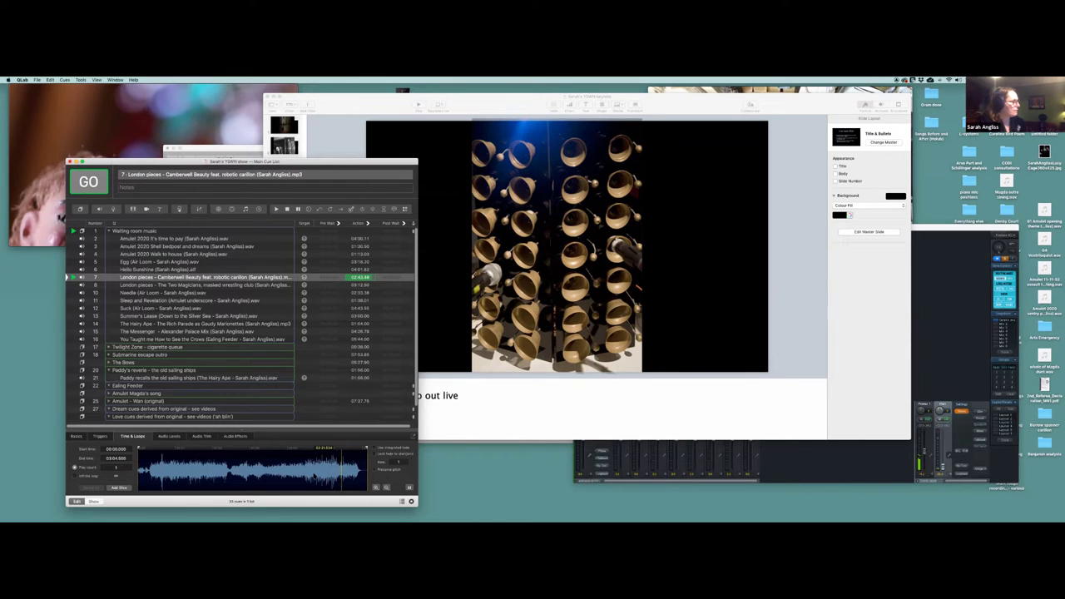
key("Escape")
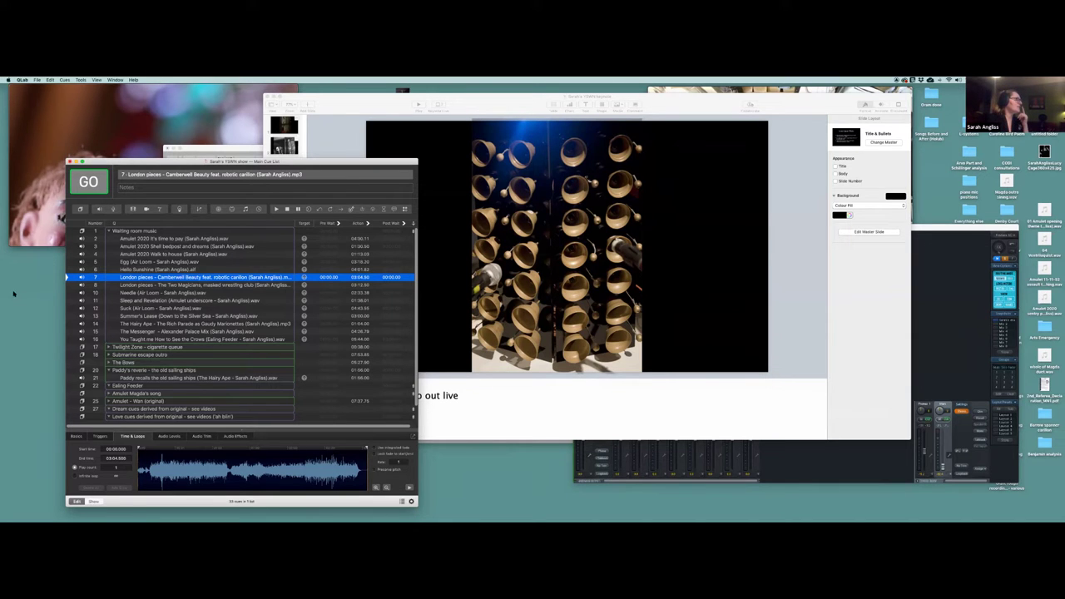
Step: Play cue 10, Needle, from the waiting room music group and stop it
left_click(163, 292)
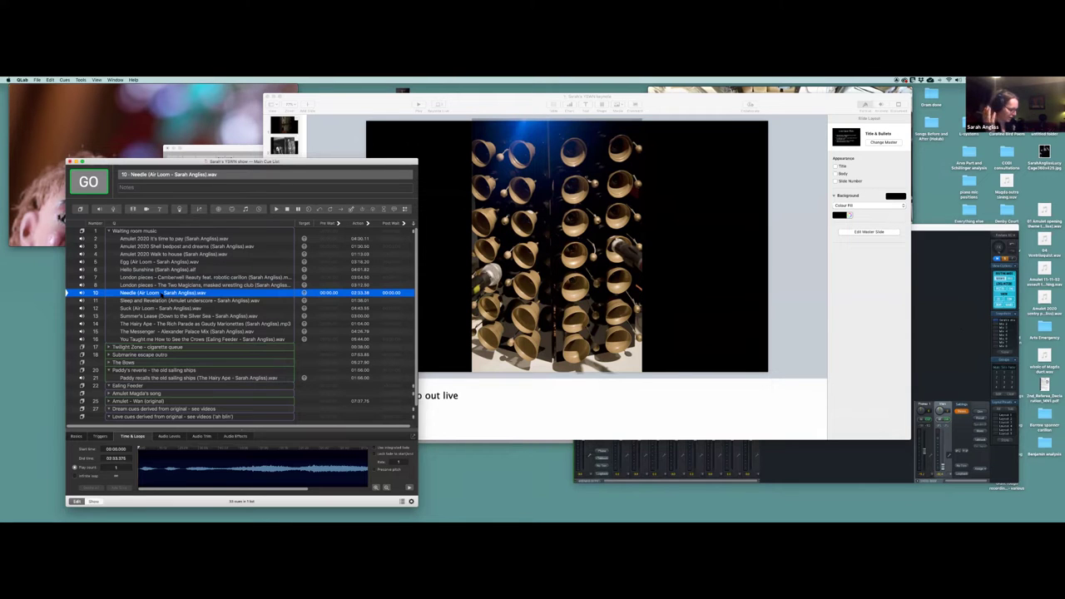
key("space")
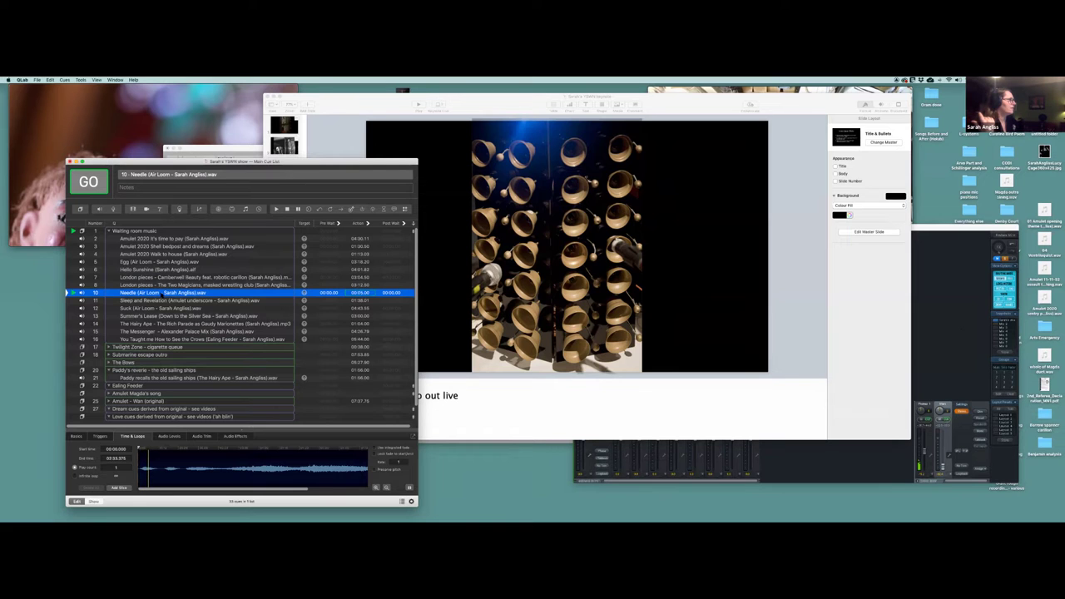
key("Escape")
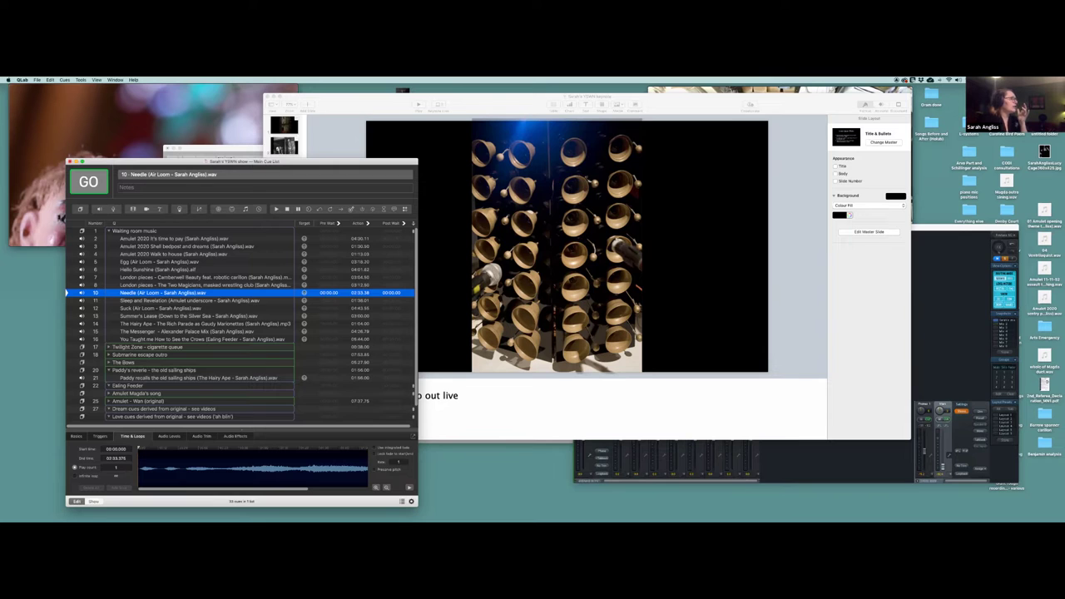
Step: Start playback of cue 5, Egg, in the waiting room music group
left_click(173, 262)
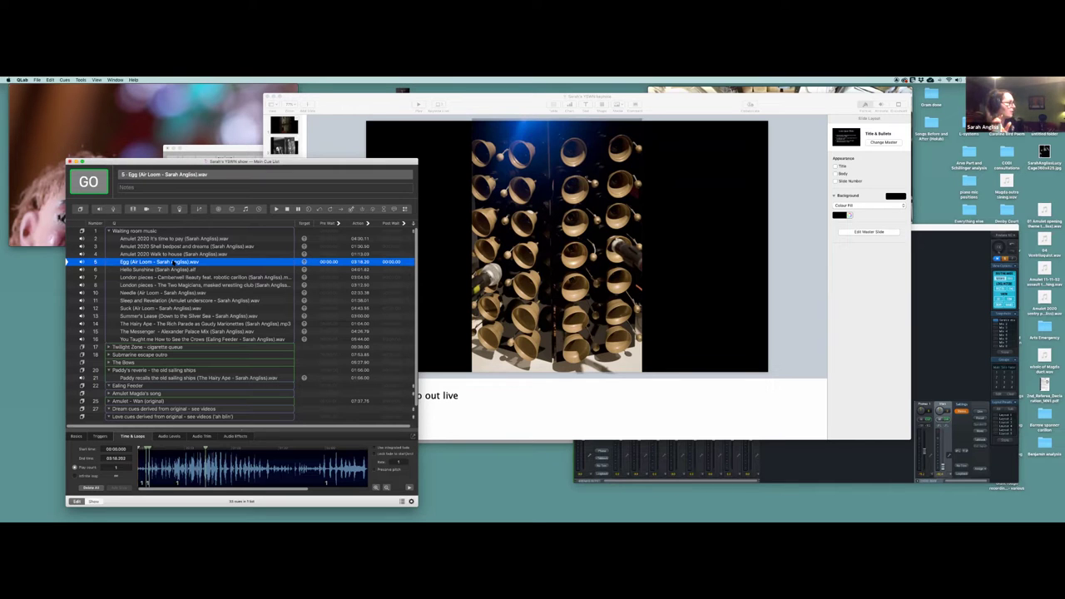
key("space")
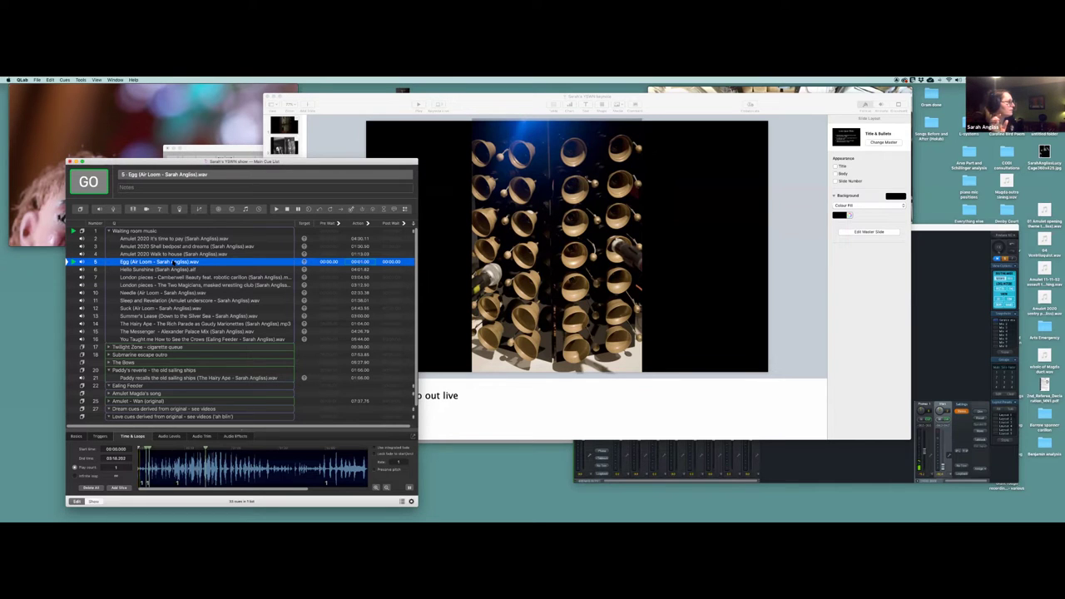
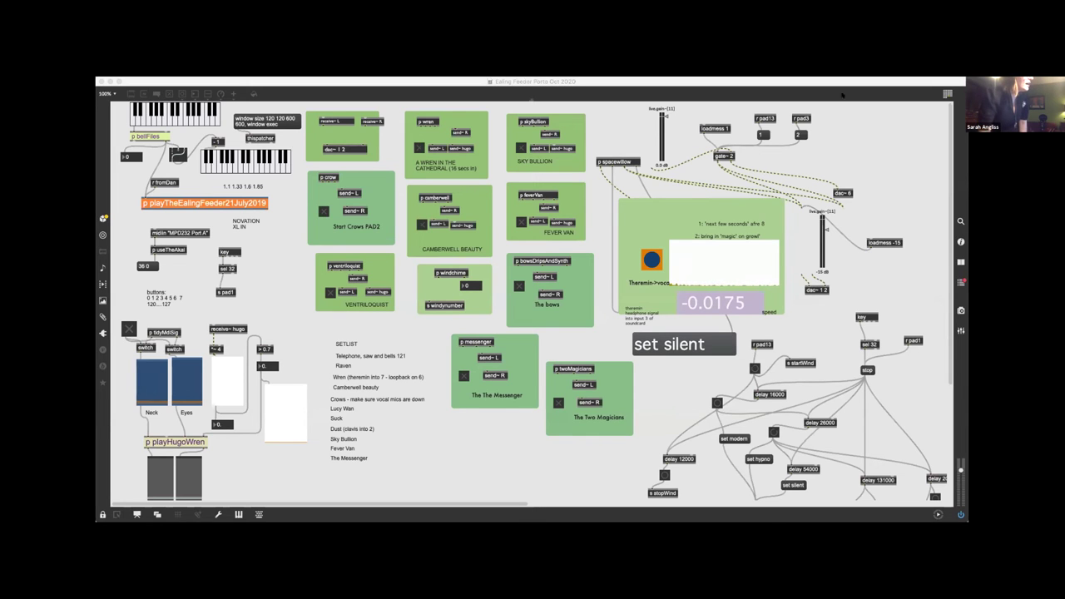
Step: In the Max patch Ealing Feeder Porto Oct 2020, unlock editing and delete the patch cords from p spacewillow to the -15 dB live.gain~
left_click(847, 124)
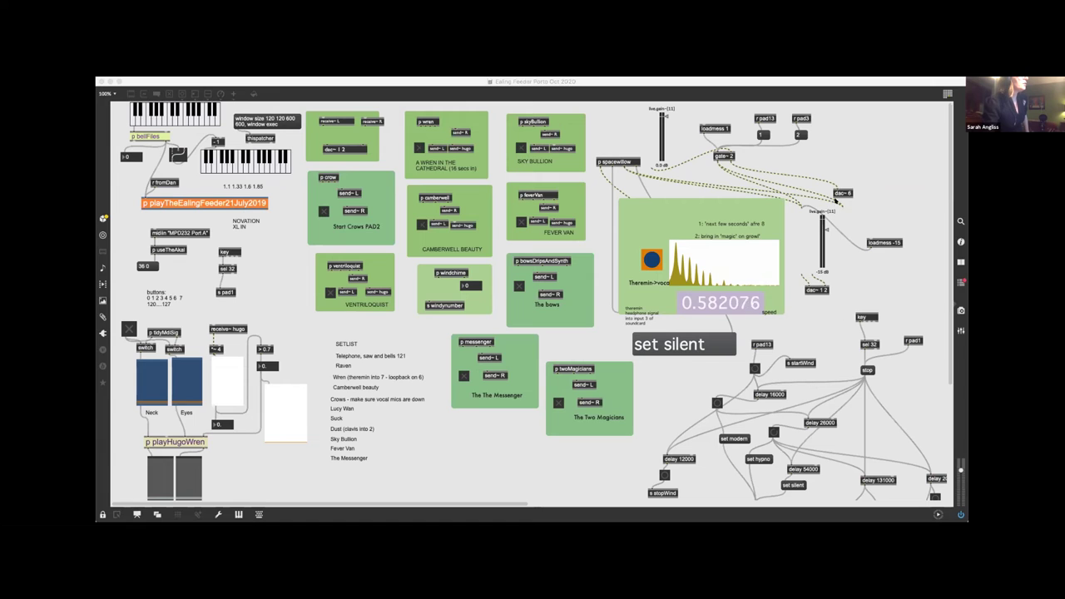
left_click(842, 130)
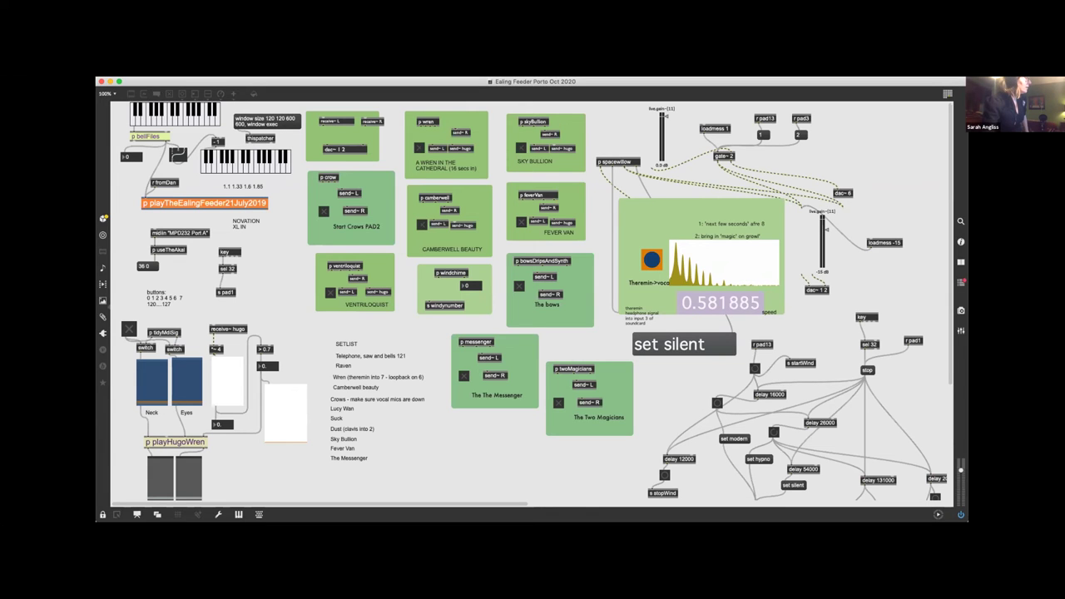
left_click(102, 514)
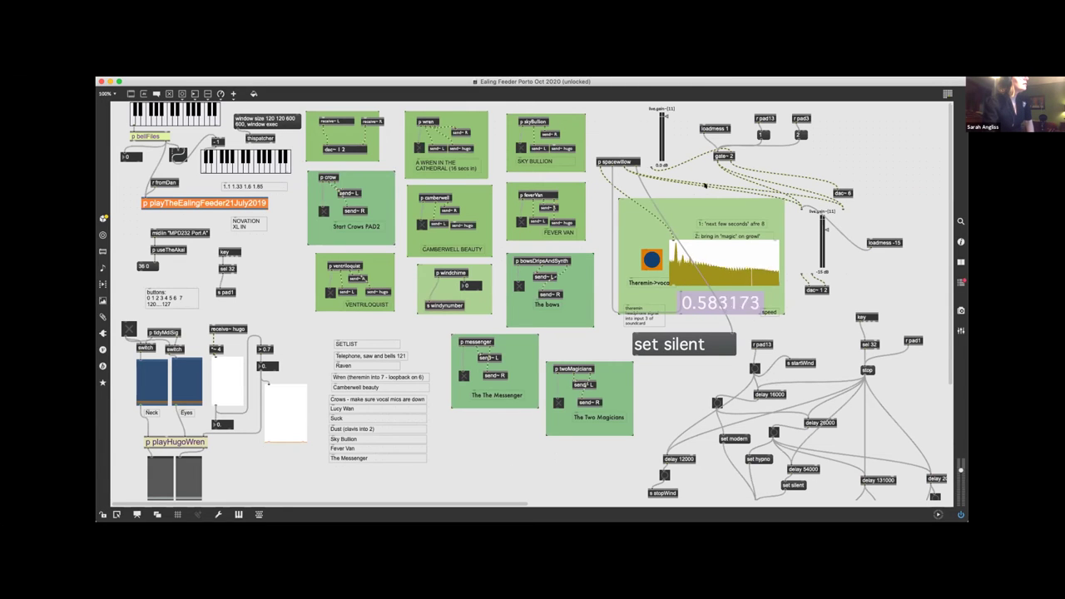
left_click(818, 199)
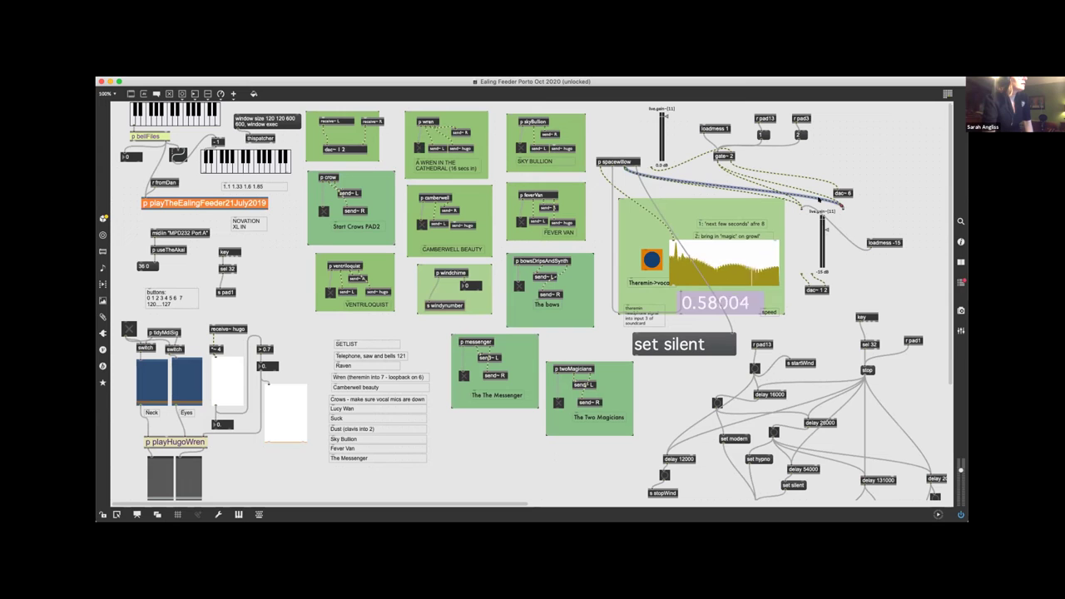
key("BackSpace")
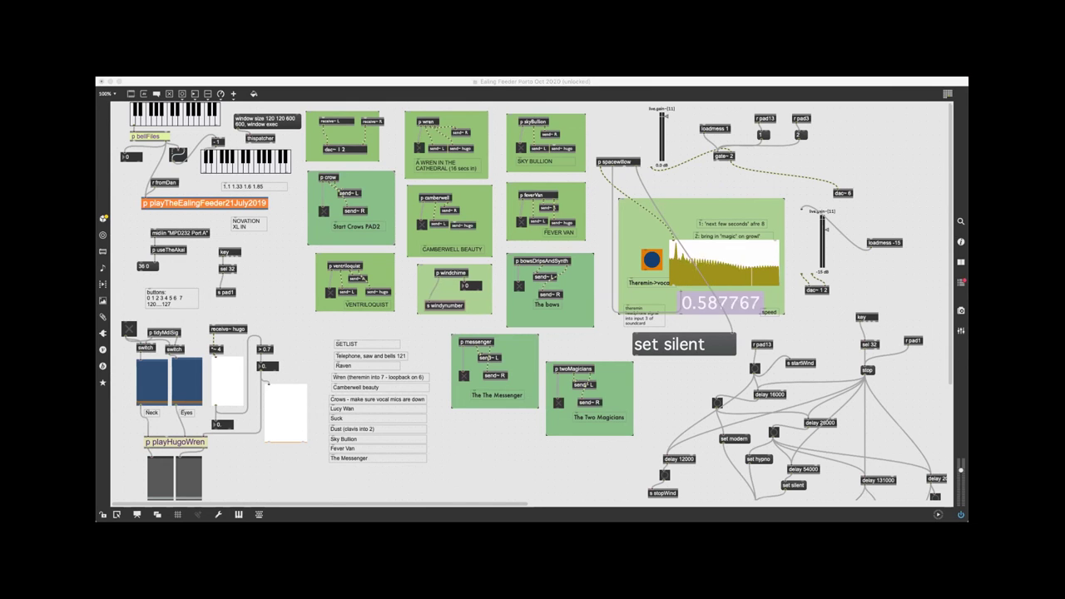
Step: Select the -15 dB live.gain~ slider, clear the selection, and lock the patch
left_click(793, 209)
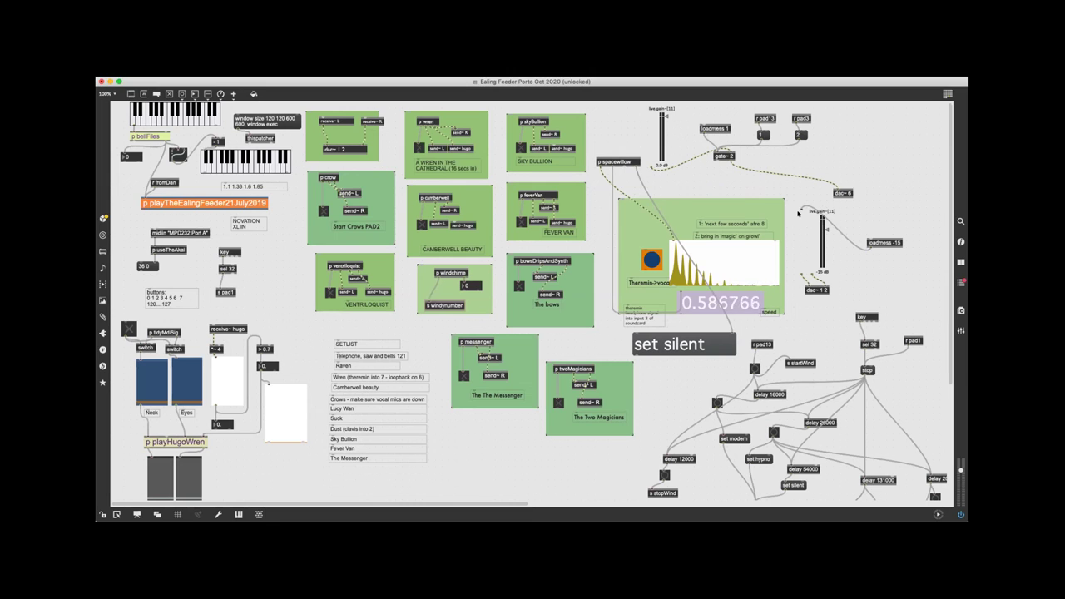
left_click(799, 214)
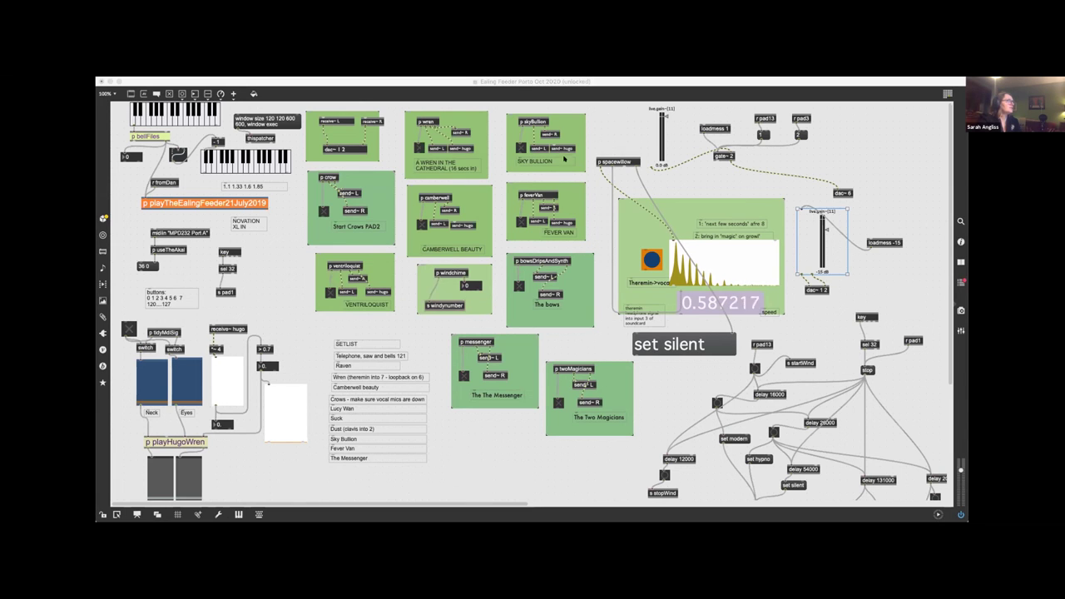
left_click(783, 305)
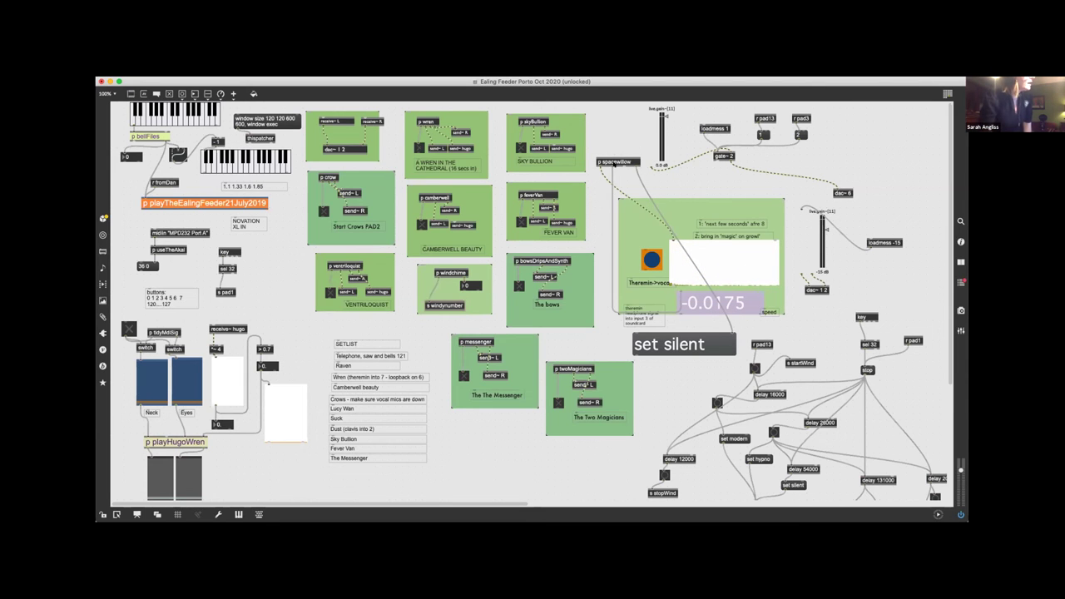
key("super+e")
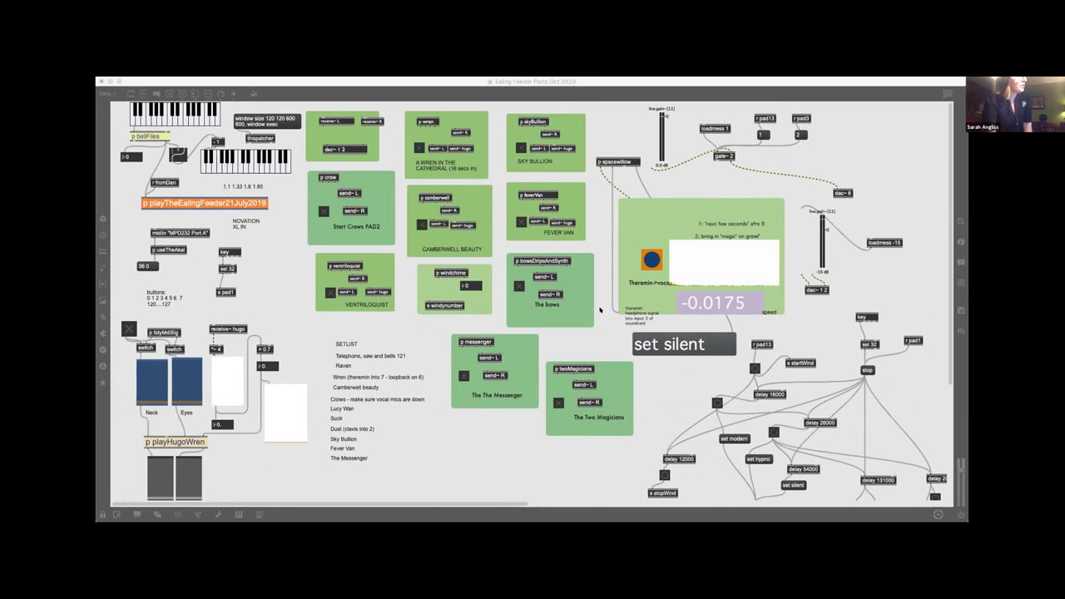
Step: Bring the patch window back into focus and unlock it for editing
left_click(862, 124)
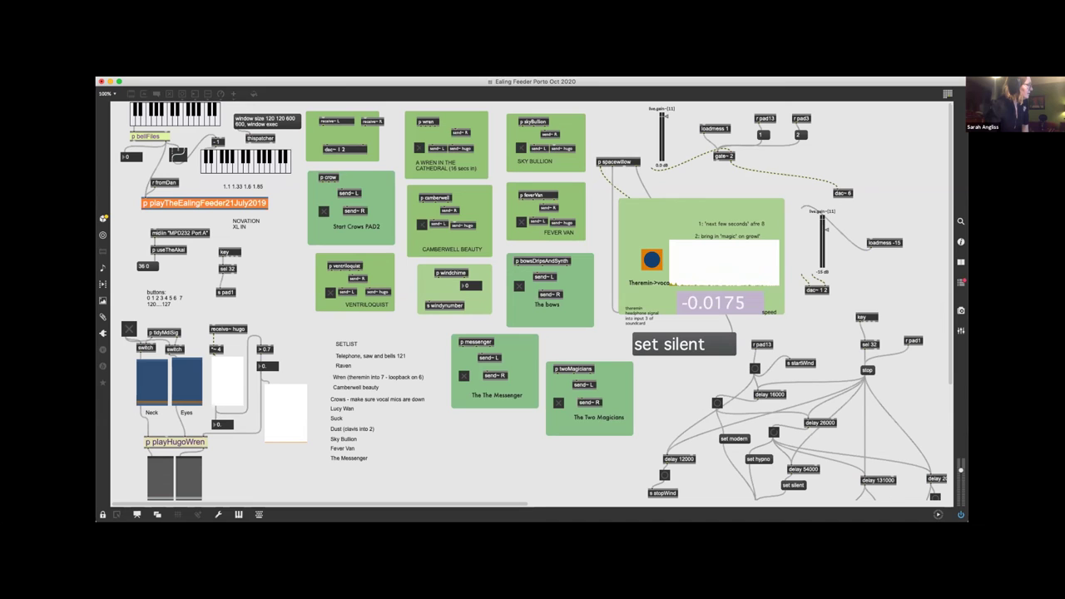
left_click(103, 514)
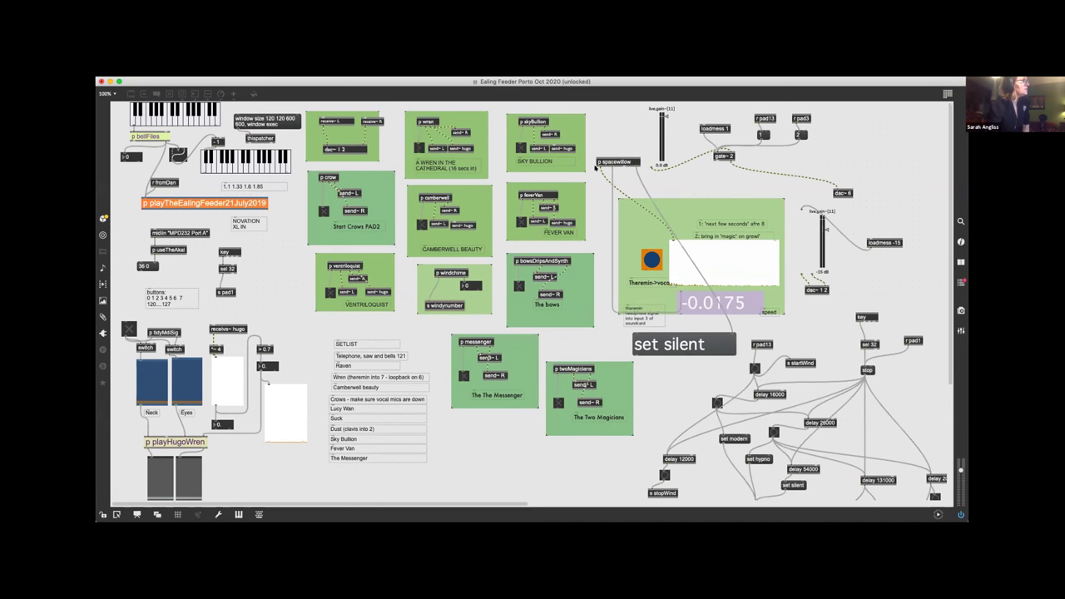
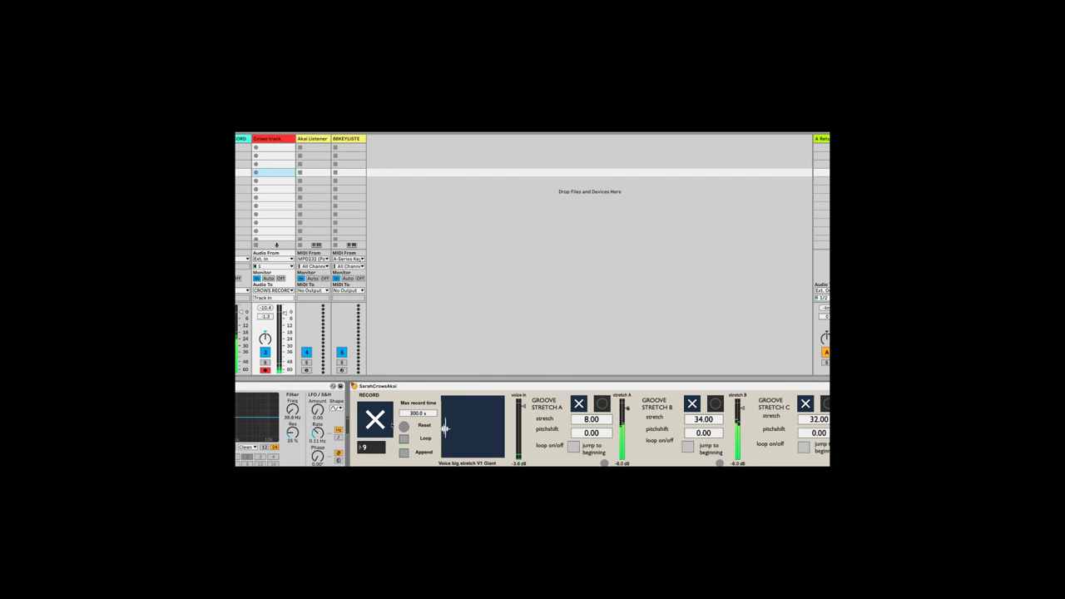
Step: In Ableton Live, set the stretch value to 128 for Groove Stretch A, B and C in the crows device
left_click(593, 425)
type("128")
key("Return")
left_click(699, 420)
type("128")
key("Return")
left_click(811, 419)
type("128")
key("Return")
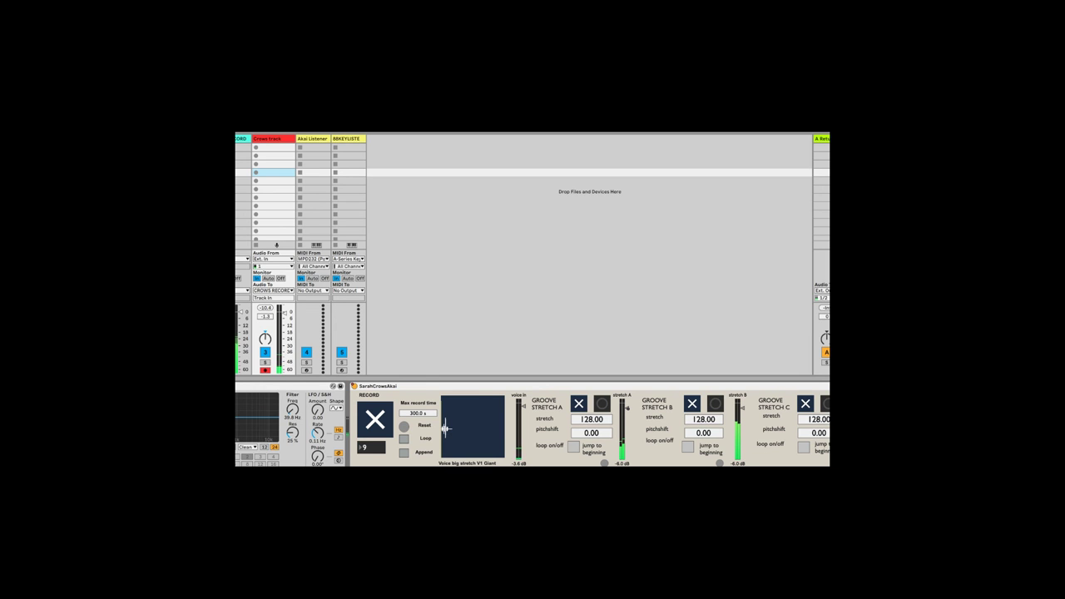
Step: Set the stretch value to 128 for the groove stretch section following C in the crows device
scroll(533, 425, "right", 5)
left_click(702, 420)
type("128")
key("Return")
scroll(391, 432, "left", 5)
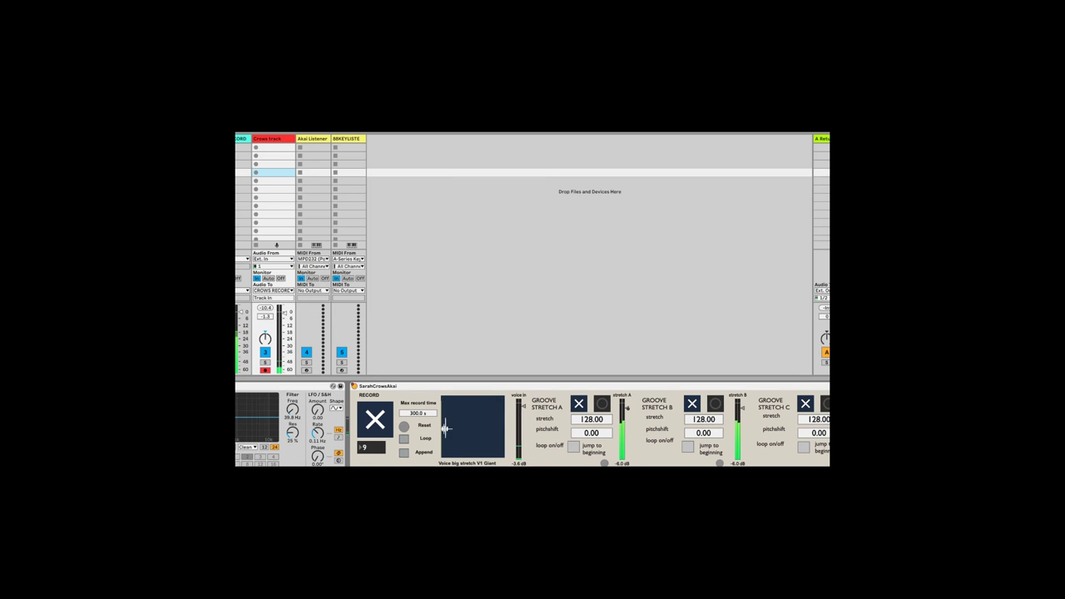